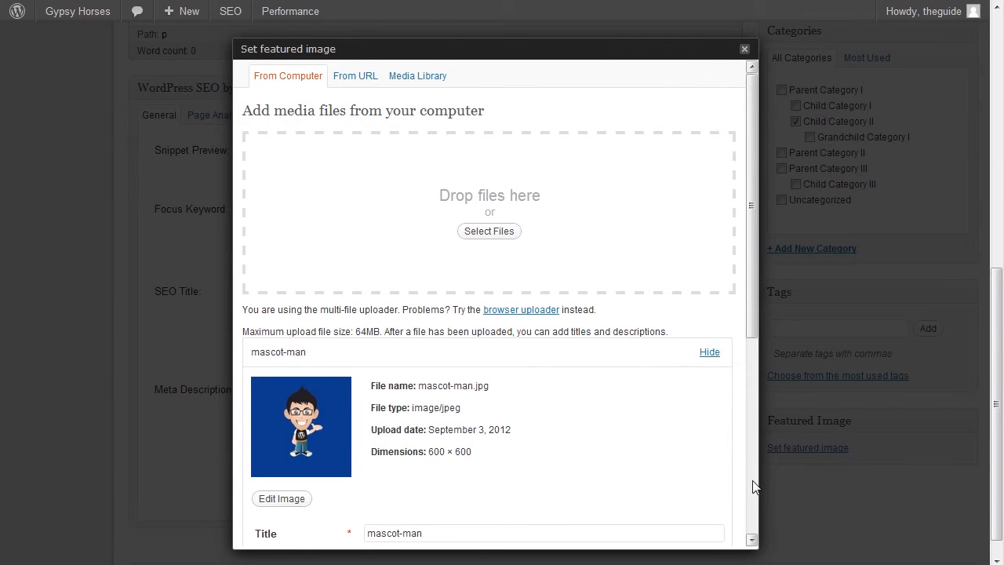
Set the uploaded mascot-man image as the post's featured image and close the image dialog.
{"action": "left_click", "coordinate": [752, 480]}
{"action": "left_click", "coordinate": [521, 481]}
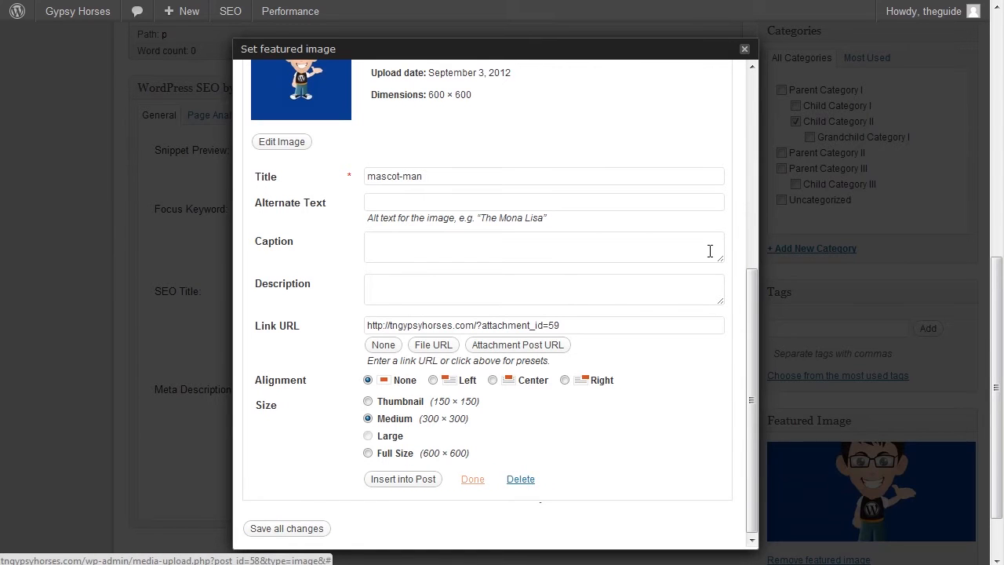
{"action": "left_click", "coordinate": [745, 49]}
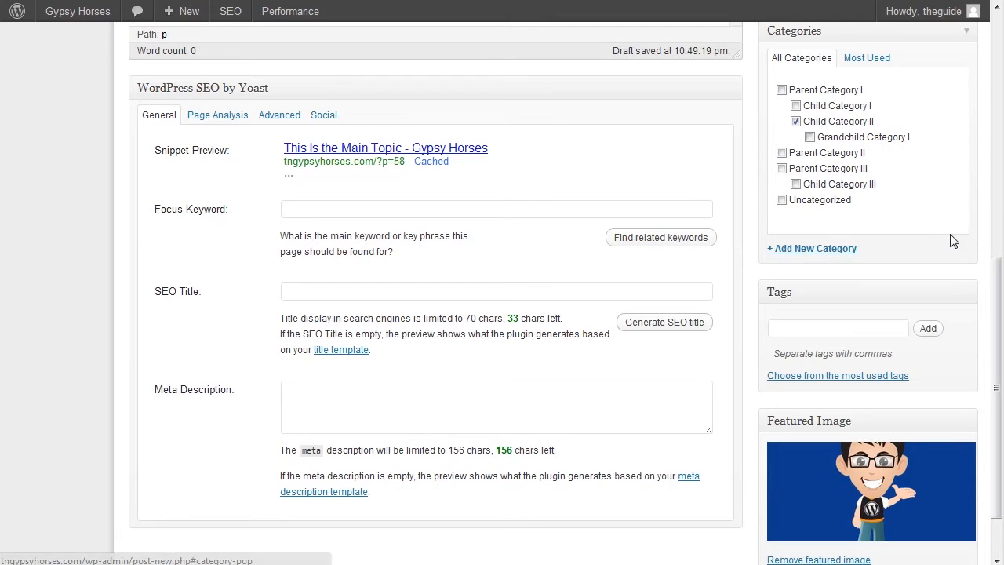
Fill the post body with "lorum ipsum etc etc etc" followed by four short paragraphs of random filler text.
{"action": "scroll", "coordinate": [995, 258], "scroll_direction": "up", "scroll_amount": 1}
{"action": "scroll", "coordinate": [995, 258], "scroll_direction": "up", "scroll_amount": 4}
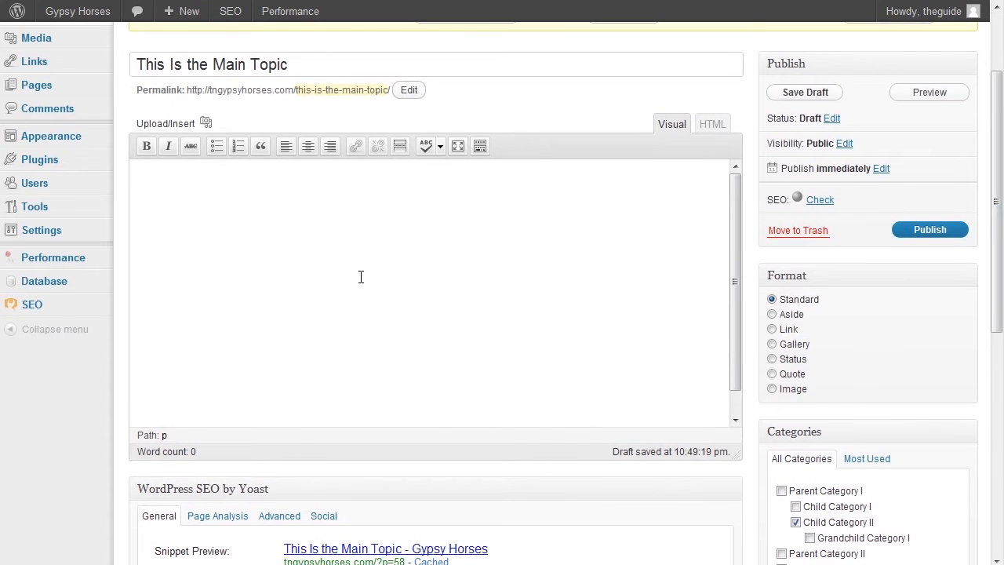
{"action": "type", "text": "lorum ipsum etc etc etc"}
{"action": "key", "text": "Return"}
{"action": "type", "text": "aasdflkjasldfjj"}
{"action": "key", "text": "Return"}
{"action": "type", "text": "asdlfjdlkasjflj"}
{"action": "key", "text": "Return"}
{"action": "type", "text": "asldfjlsdjflsdj"}
{"action": "key", "text": "Return"}
{"action": "type", "text": "slfk"}
{"action": "left_click_drag", "start_coordinate": [613, 452], "coordinate": [729, 451]}
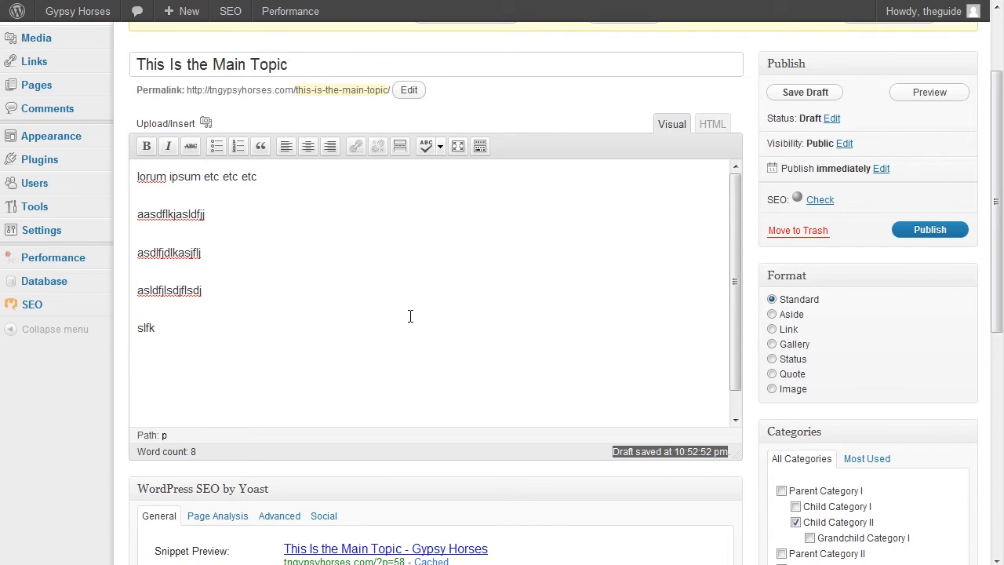
Upload the mascot-man image from the computer to the post's media and title it "Wordpress Guide Mascot".
{"action": "left_click", "coordinate": [207, 123]}
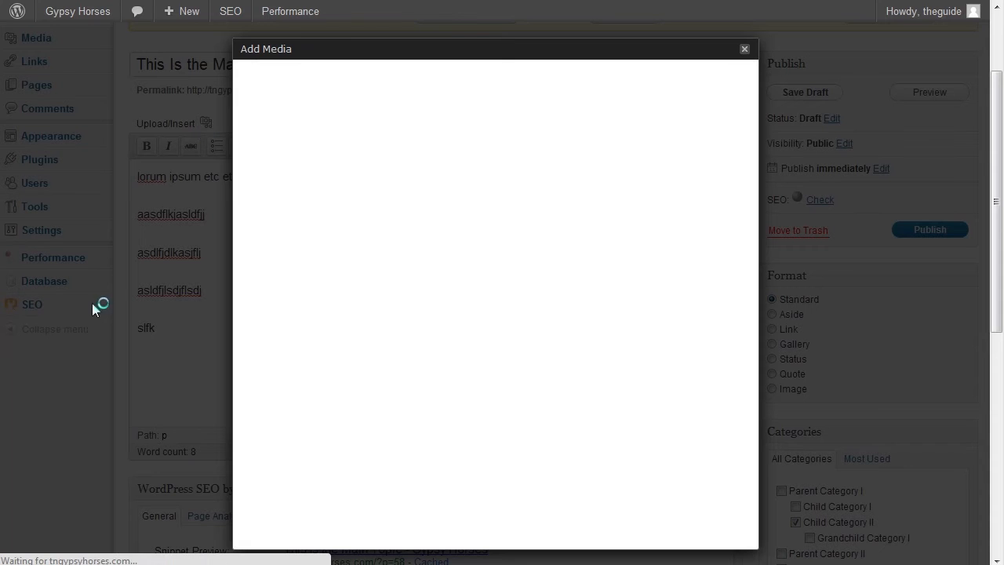
{"action": "left_click_drag", "start_coordinate": [1, 353], "coordinate": [353, 236]}
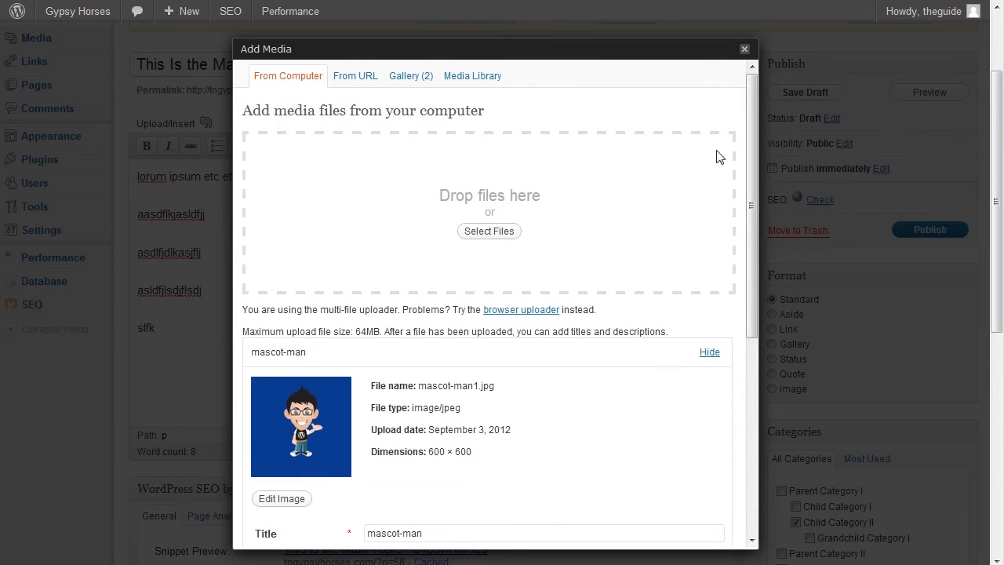
{"action": "left_click_drag", "start_coordinate": [753, 136], "coordinate": [772, 294]}
{"action": "triple_click", "coordinate": [460, 249]}
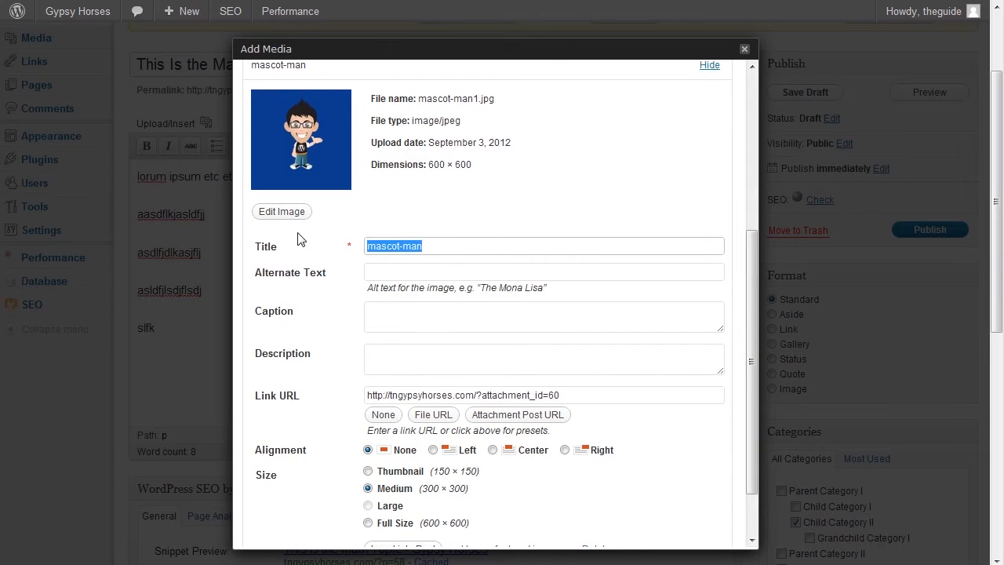
{"action": "type", "text": "Wordpre"}
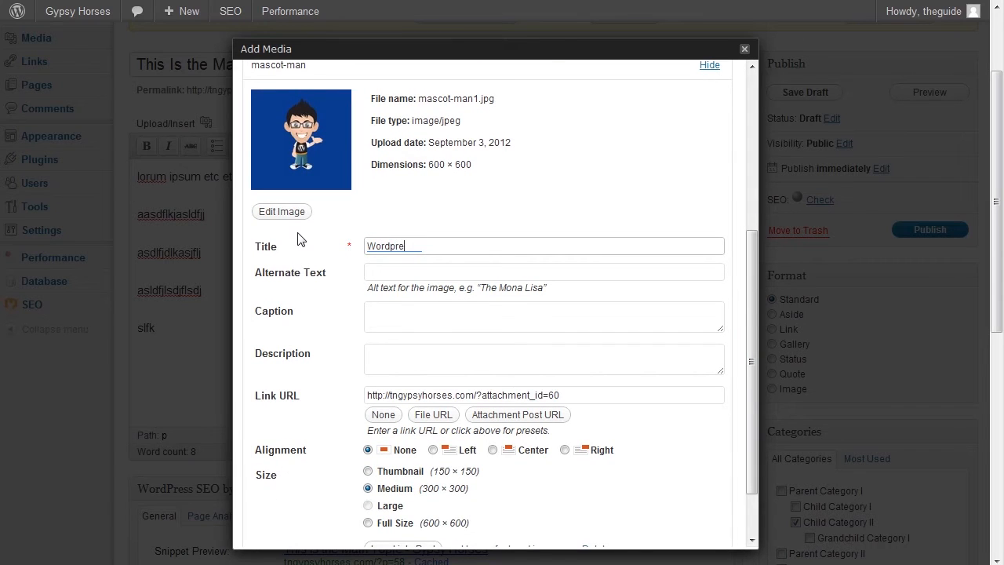
{"action": "type", "text": "ss Guide Mascot"}
Give the image the alternate text "Wordpress Guide Mascot" and insert it into the post at medium size.
{"action": "key", "text": "Tab"}
{"action": "type", "text": "Wordpress G"}
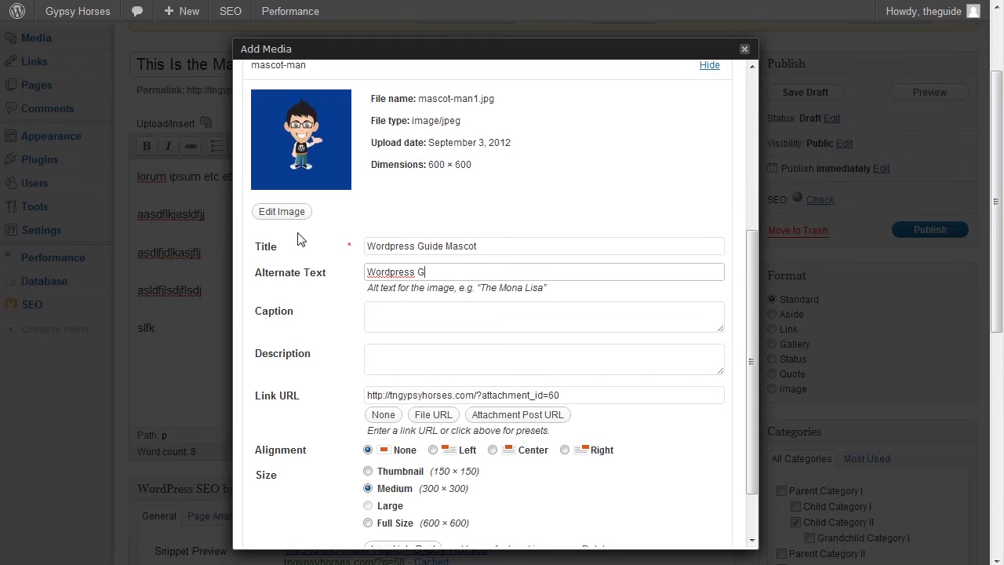
{"action": "type", "text": "uide Mascot"}
{"action": "left_click_drag", "start_coordinate": [749, 294], "coordinate": [754, 347]}
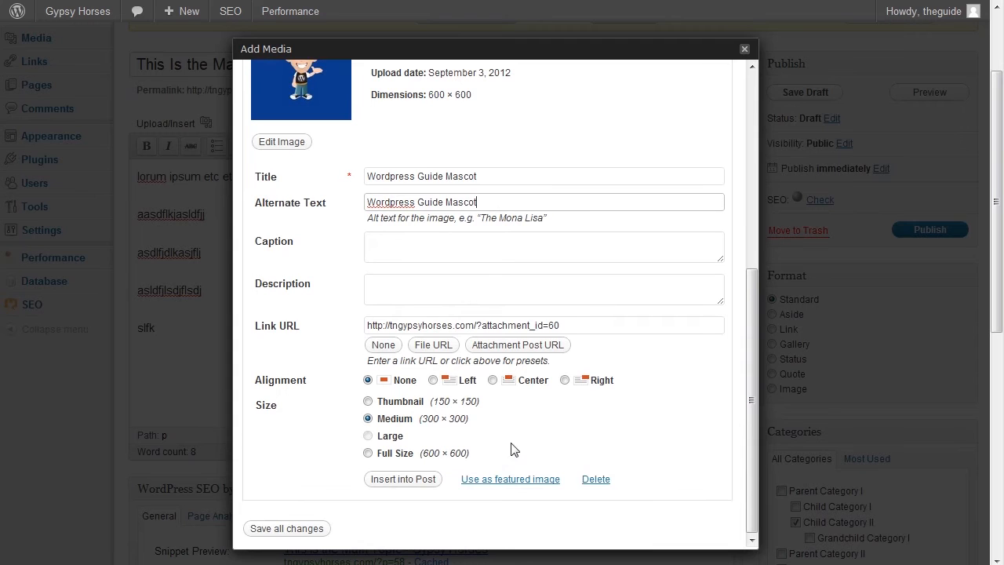
{"action": "left_click", "coordinate": [427, 480]}
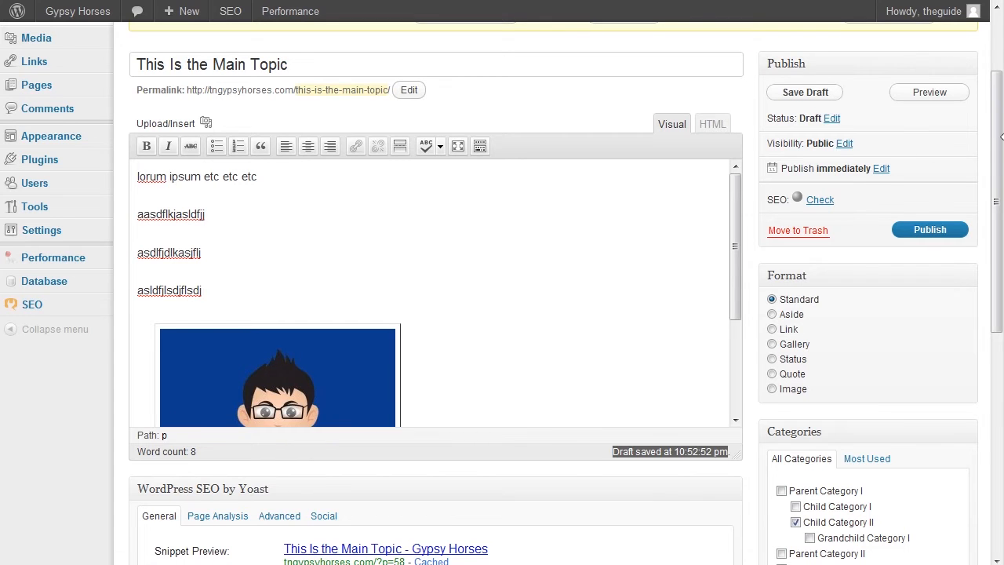
{"action": "left_click_drag", "start_coordinate": [997, 138], "coordinate": [997, 196]}
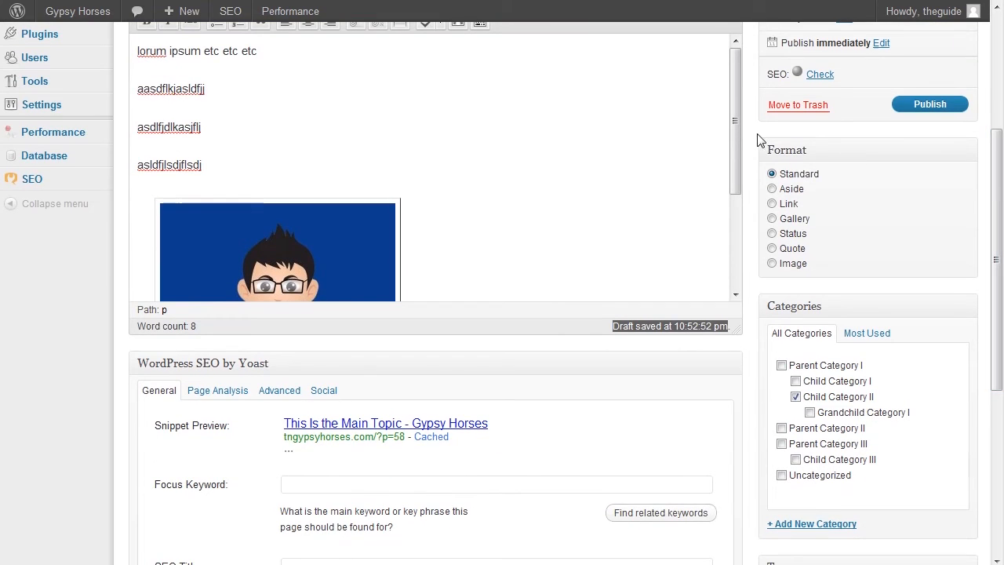
{"action": "mouse_move", "coordinate": [735, 126]}
{"action": "left_mouse_down"}
{"action": "mouse_move", "coordinate": [745, 238]}
{"action": "mouse_move", "coordinate": [730, 108]}
{"action": "left_mouse_up"}
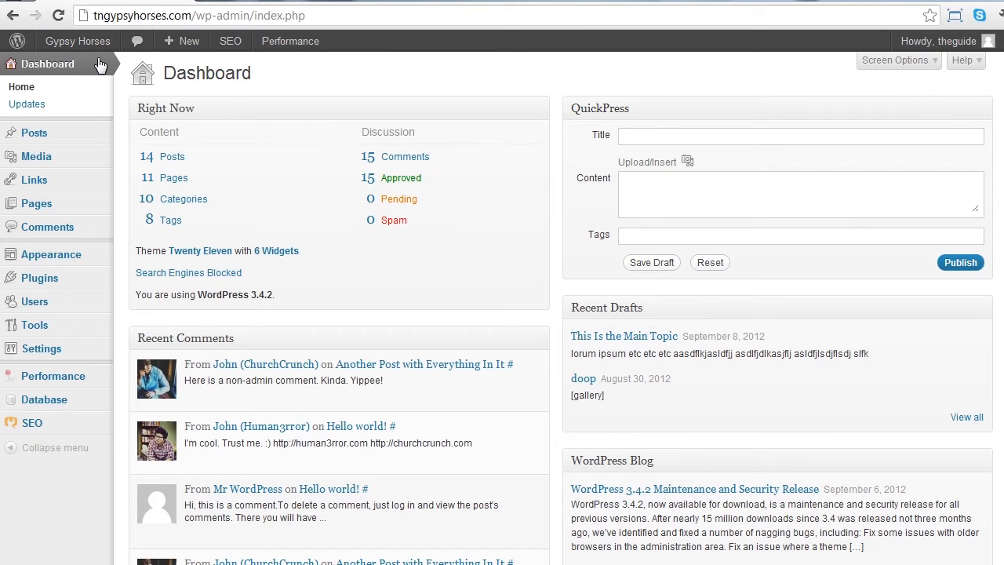
Add a new post category named "Just Another Category" with no parent and an empty slug.
{"action": "mouse_move", "coordinate": [74, 134]}
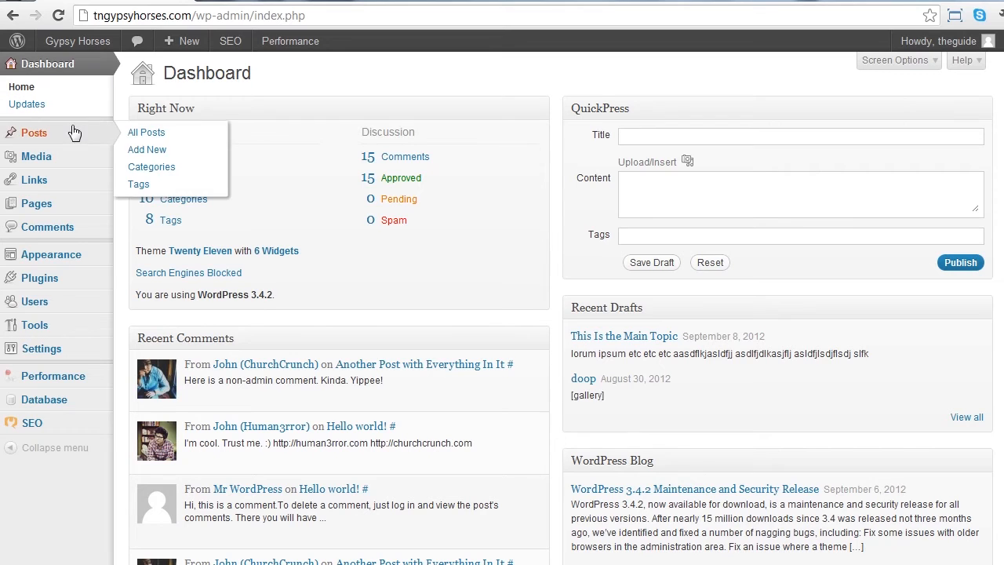
{"action": "left_click", "coordinate": [167, 174]}
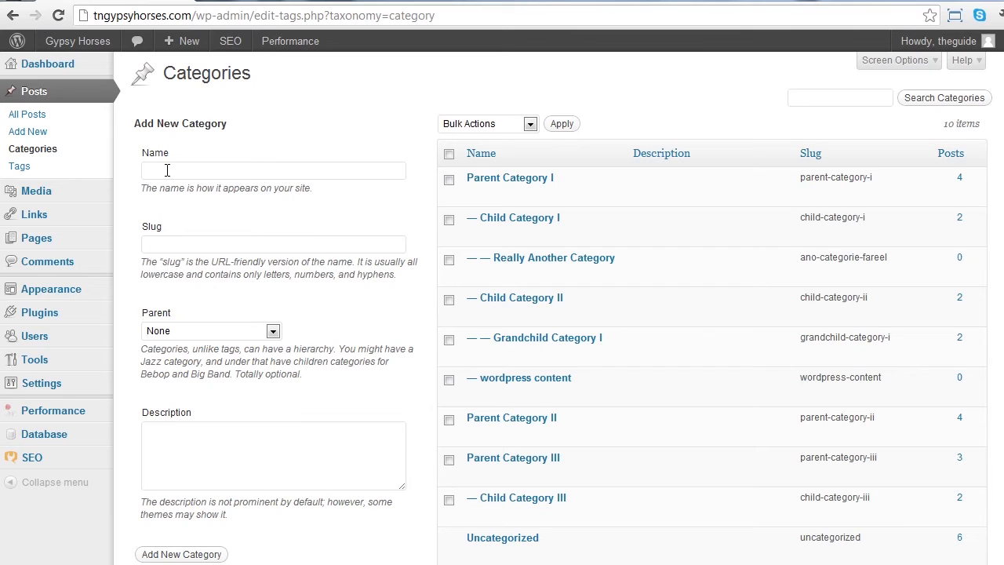
{"action": "left_click", "coordinate": [167, 170]}
{"action": "type", "text": "Just Another Category"}
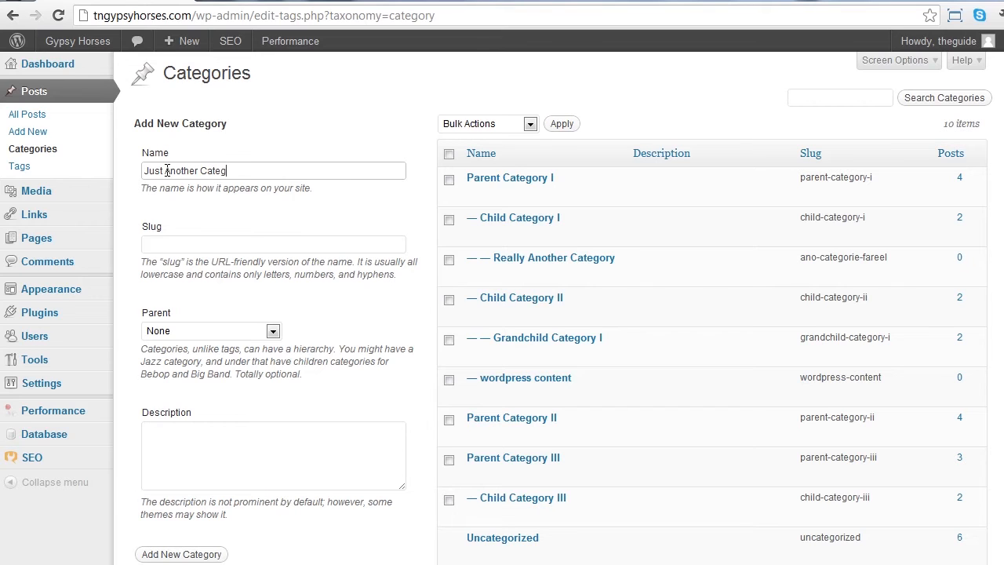
{"action": "key", "text": "Tab"}
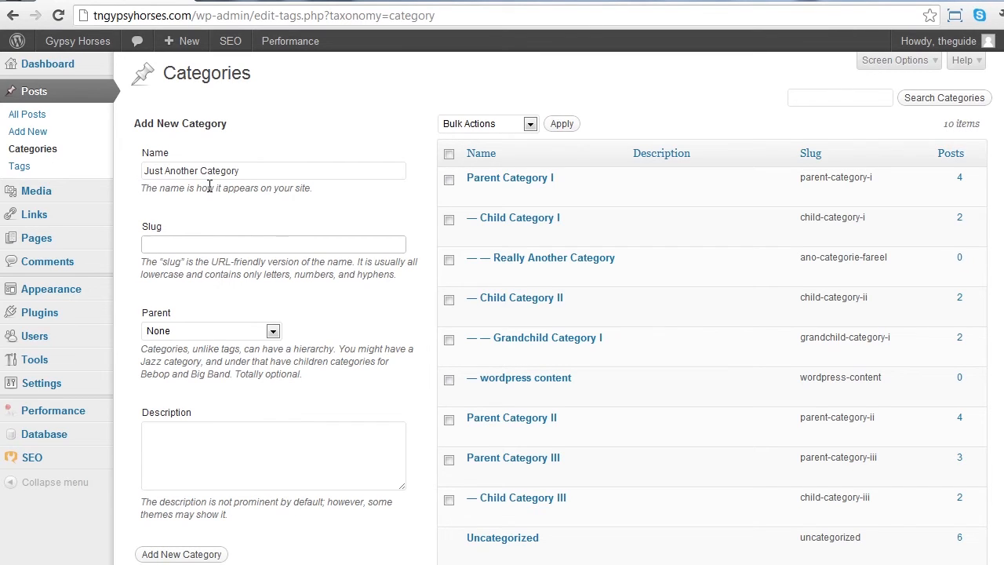
{"action": "left_click", "coordinate": [216, 331]}
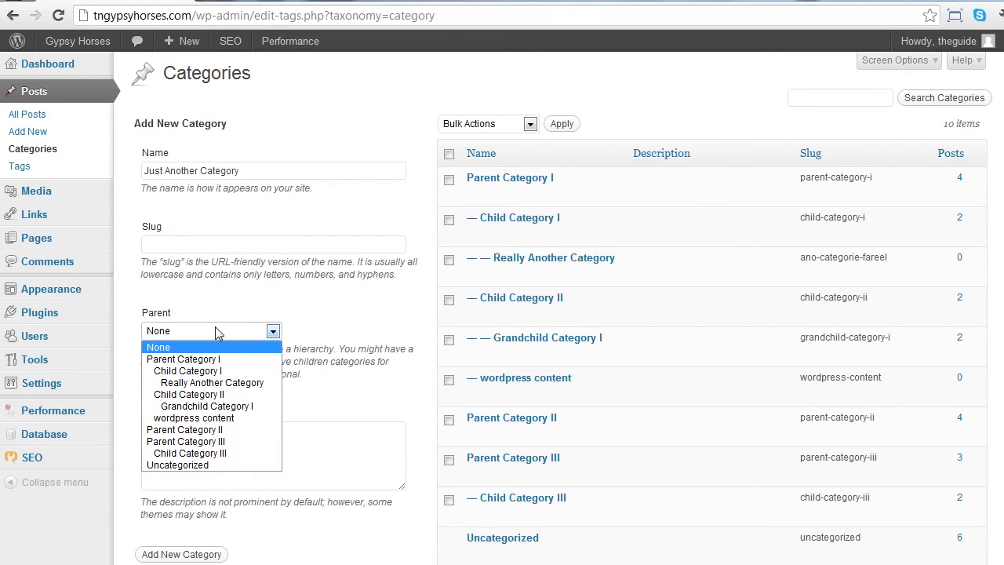
{"action": "left_click", "coordinate": [217, 331]}
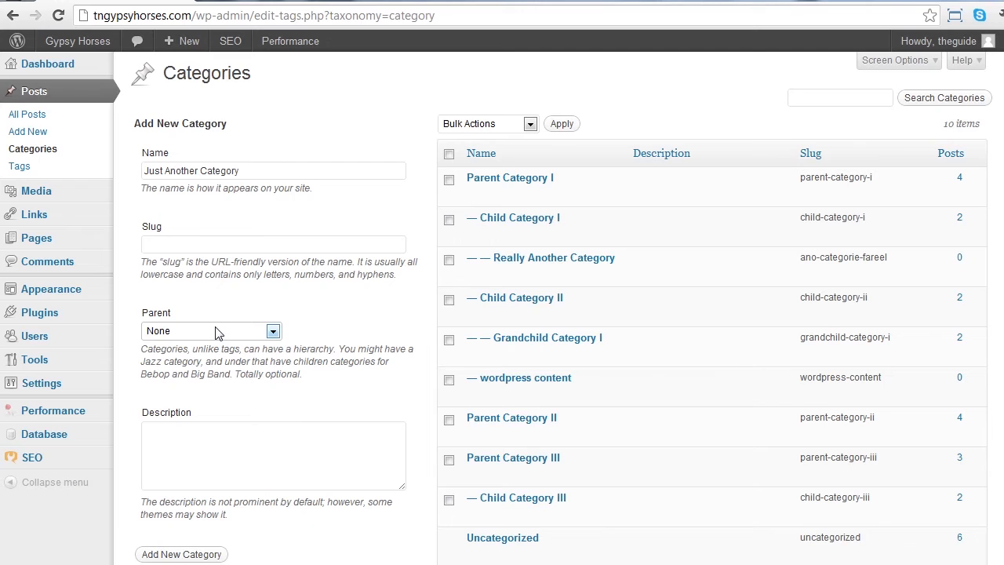
{"action": "left_click", "coordinate": [180, 554]}
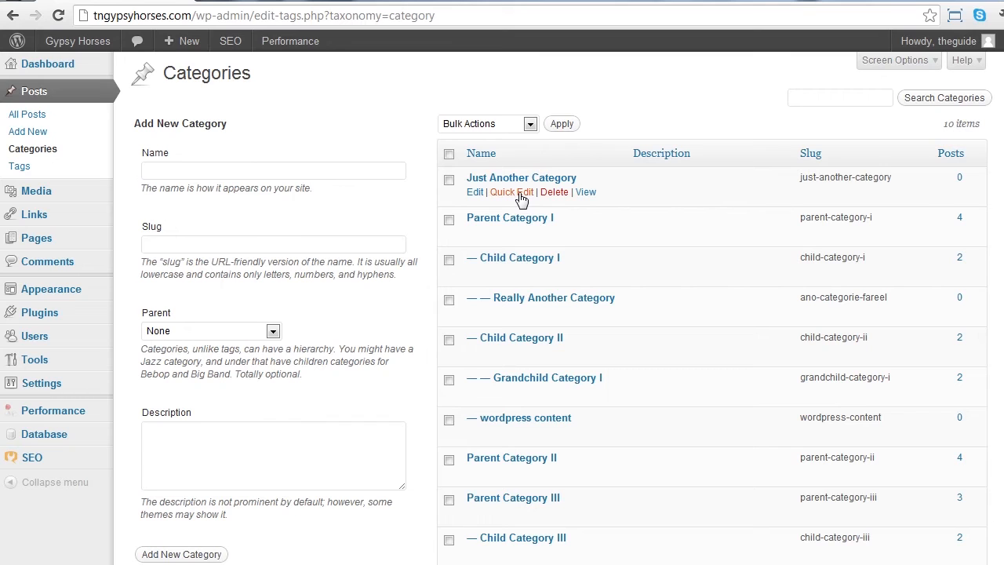
Make Really Another Category the parent of Just Another Category and save the category.
{"action": "left_click", "coordinate": [521, 196]}
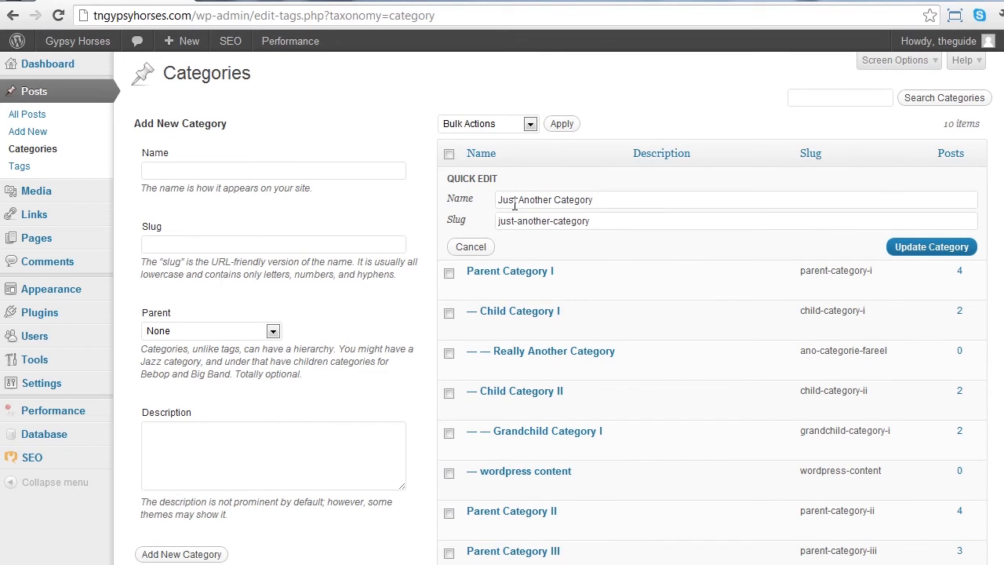
{"action": "left_click", "coordinate": [475, 249]}
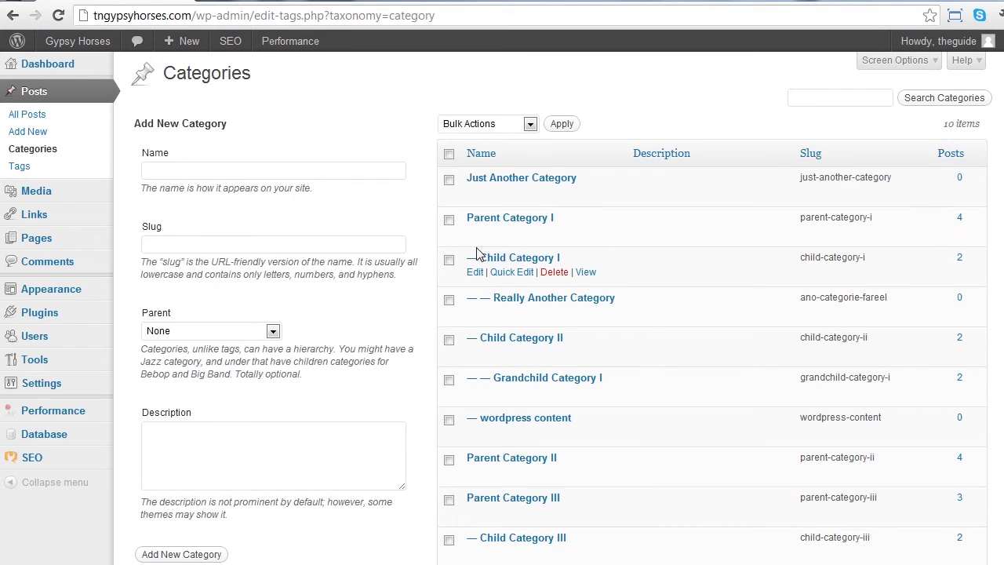
{"action": "left_click", "coordinate": [534, 181]}
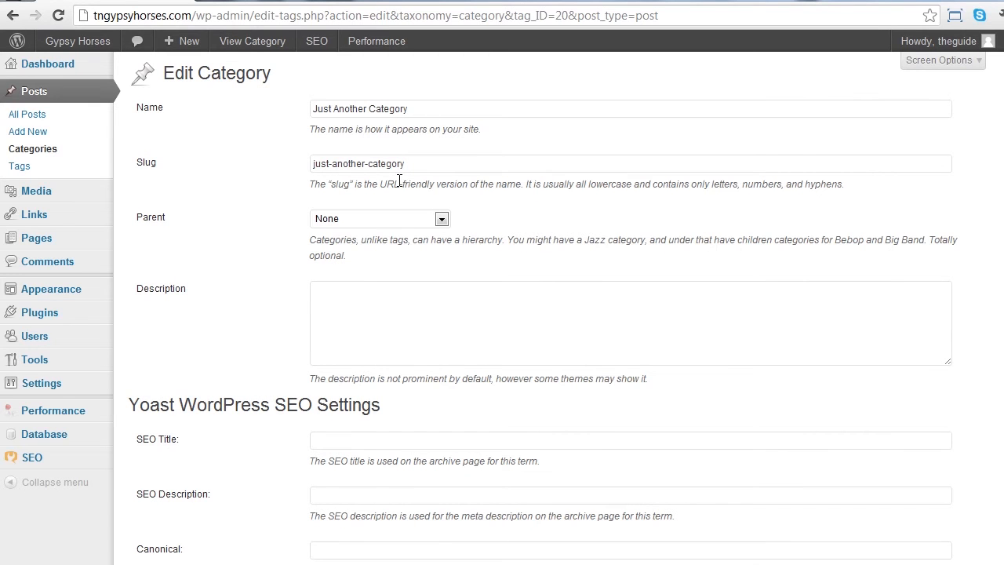
{"action": "left_click", "coordinate": [396, 217]}
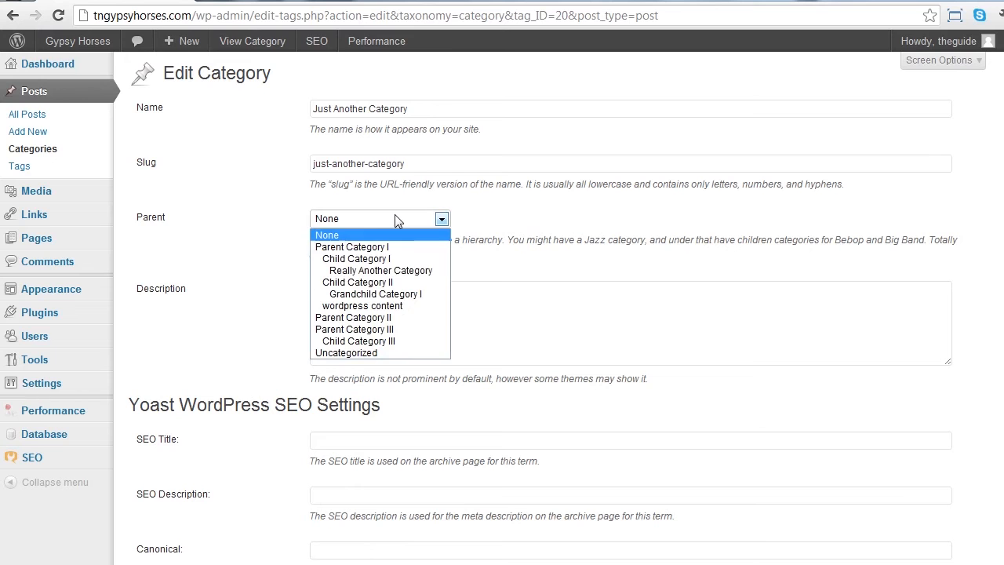
{"action": "left_click", "coordinate": [384, 271]}
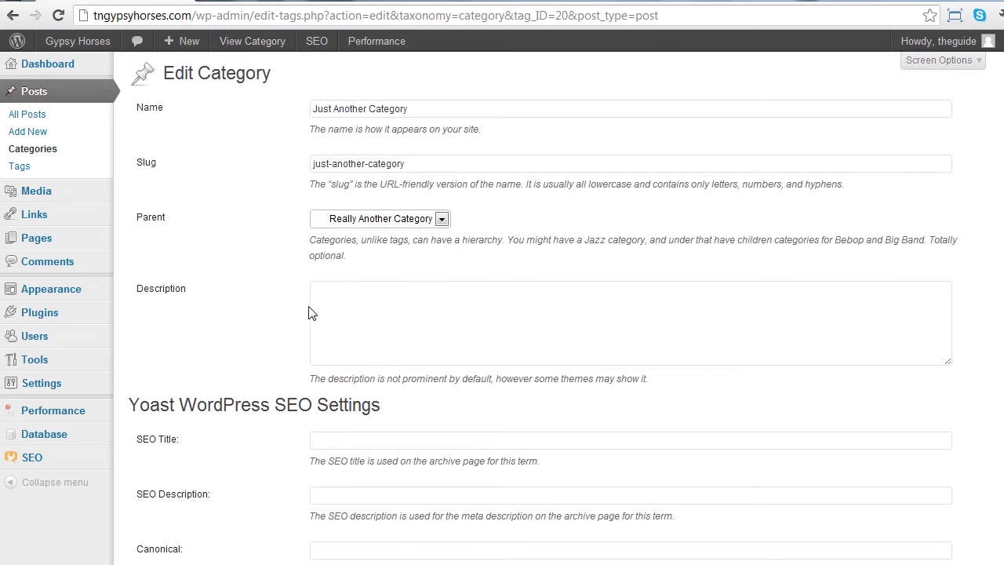
{"action": "scroll", "coordinate": [512, 445], "scroll_direction": "down", "scroll_amount": 2}
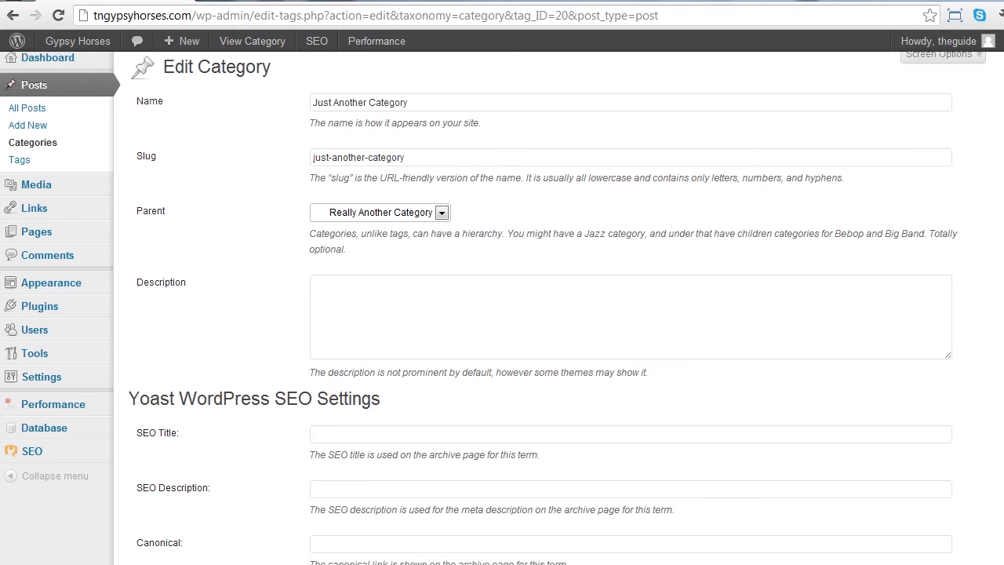
{"action": "left_click", "coordinate": [152, 561]}
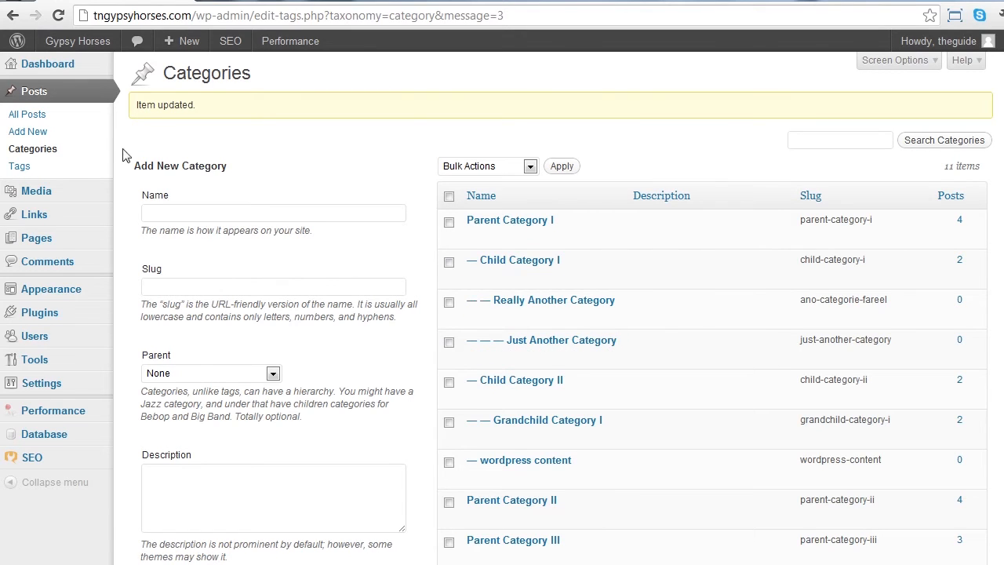
Open the post tags management page to review the existing tags and the new tag form.
{"action": "left_click", "coordinate": [71, 167]}
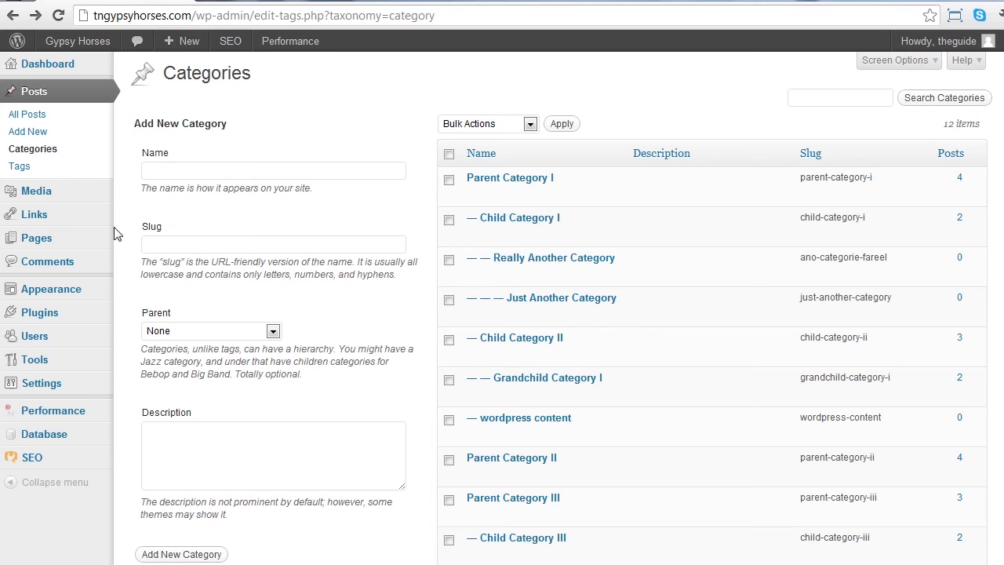
Create a new page titled "New Page Title" with the body text "some page content".
{"action": "mouse_move", "coordinate": [36, 235]}
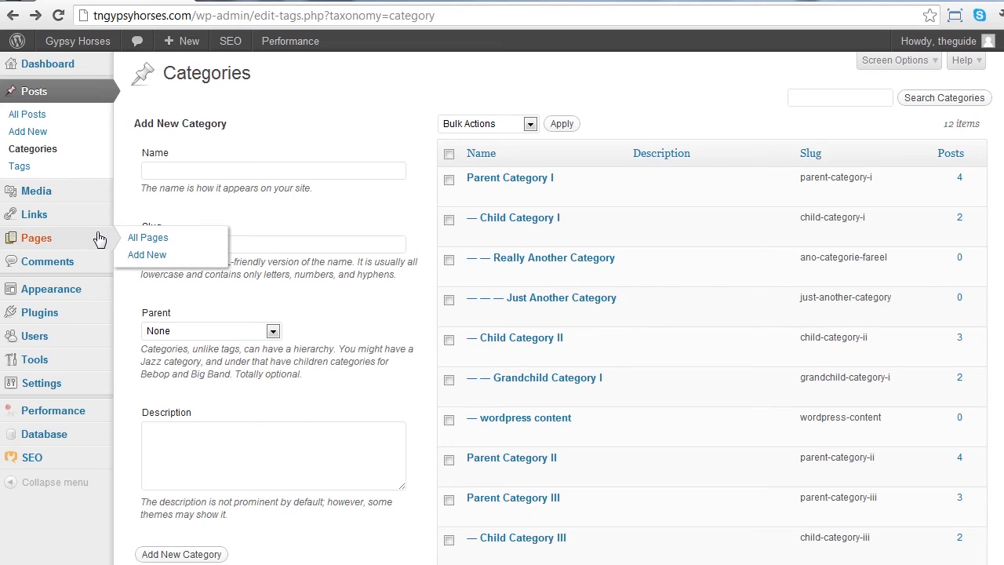
{"action": "left_click", "coordinate": [138, 256]}
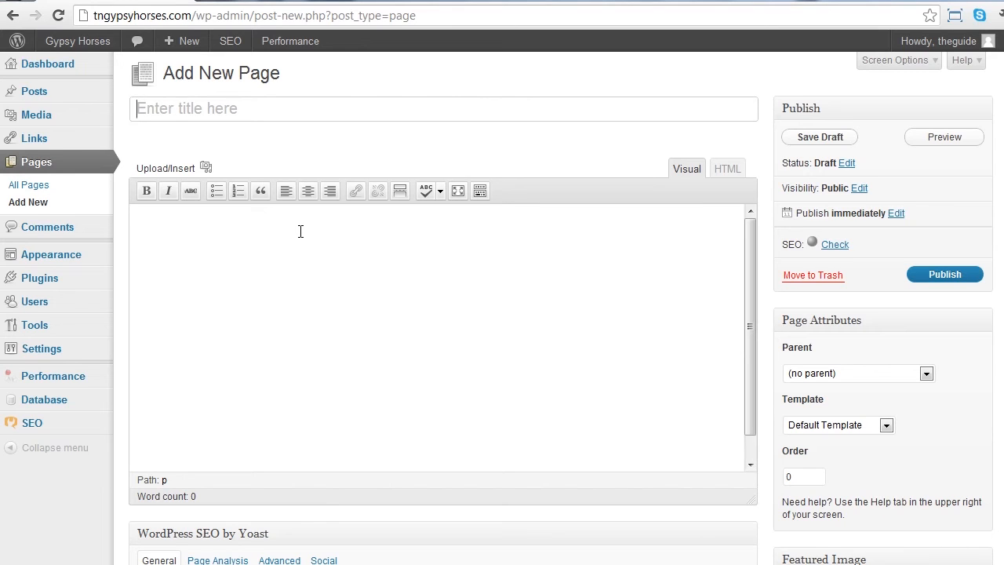
{"action": "type", "text": "New Page Title"}
{"action": "key", "text": "Tab"}
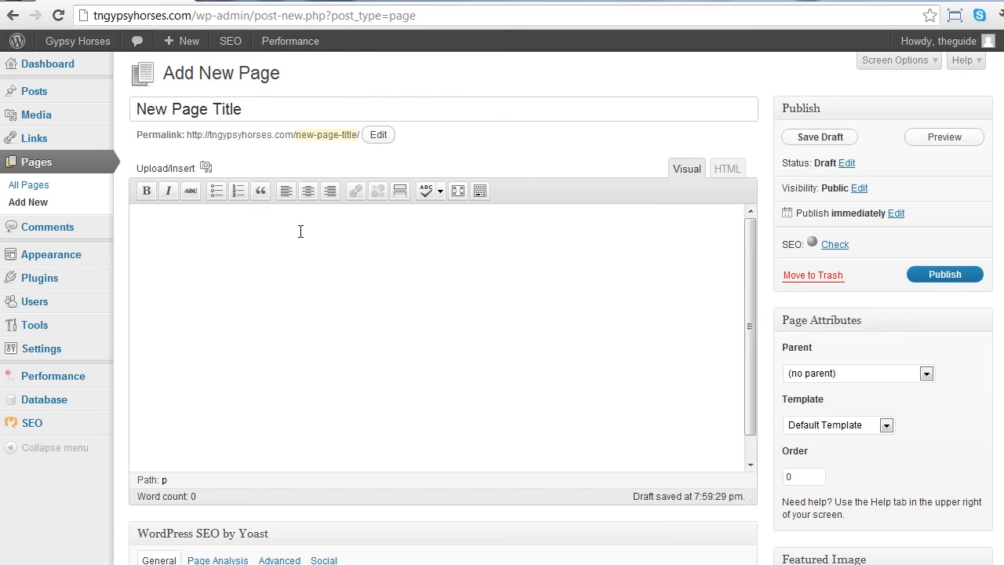
{"action": "type", "text": "some page content"}
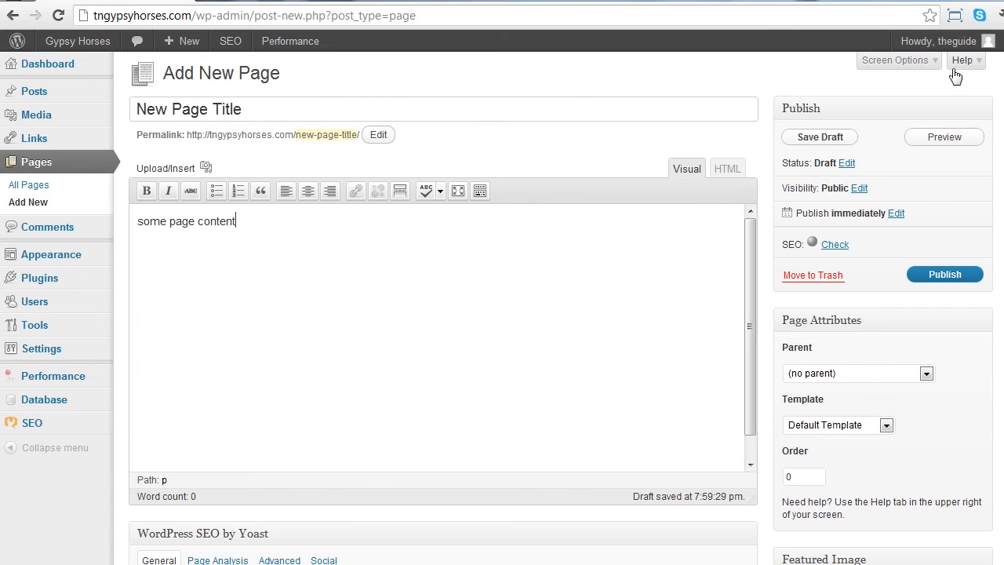
Set the new page's parent to Our Location in its page attributes.
{"action": "scroll", "coordinate": [502, 307], "scroll_direction": "down", "scroll_amount": 2}
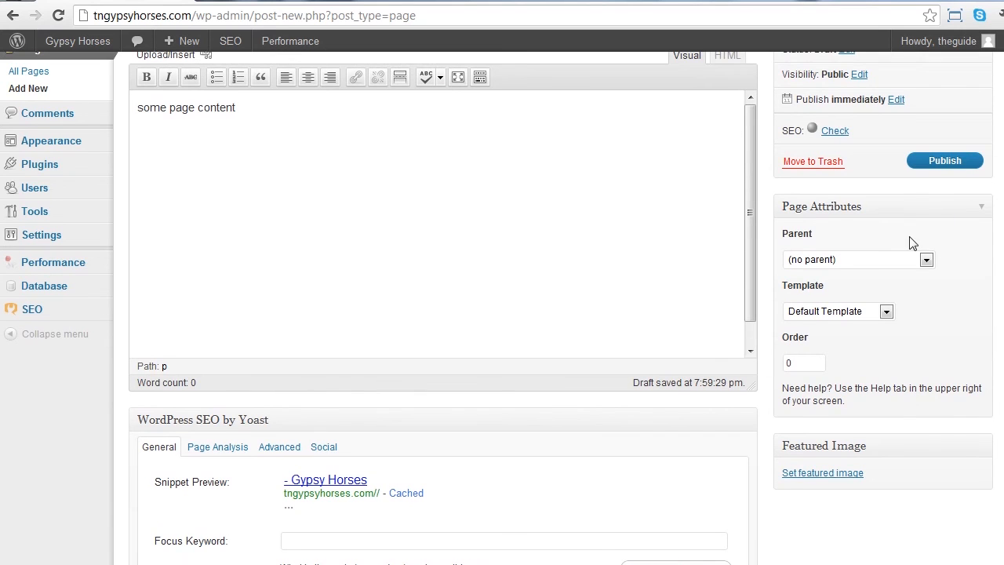
{"action": "left_click", "coordinate": [876, 260]}
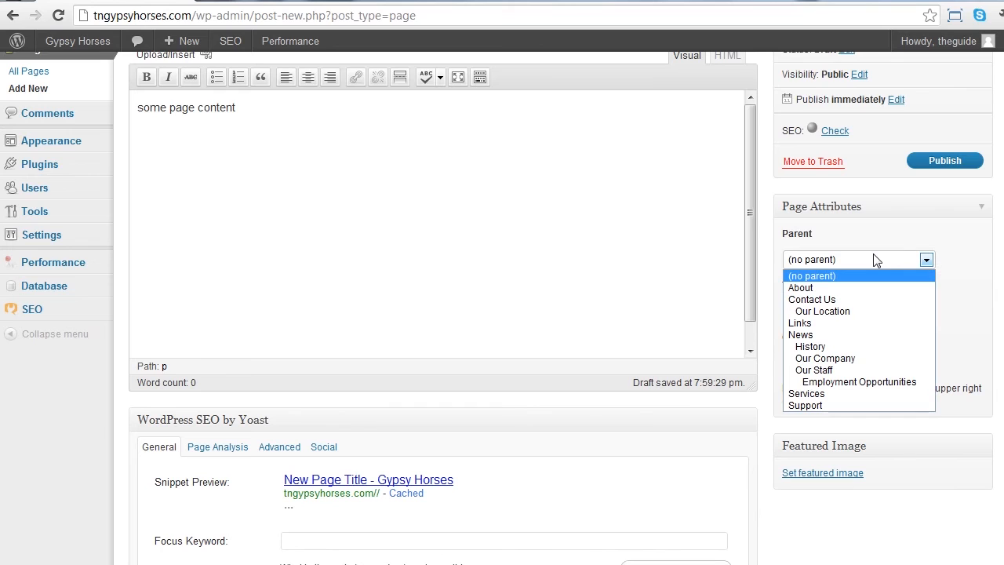
{"action": "left_click", "coordinate": [857, 311]}
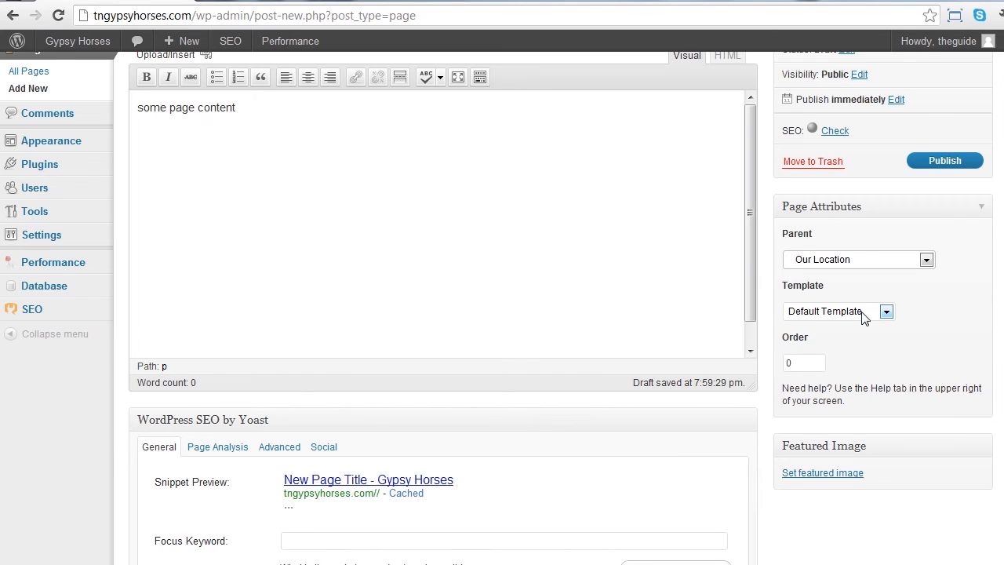
Review the template choices offered in the new page's attributes.
{"action": "left_click", "coordinate": [863, 311]}
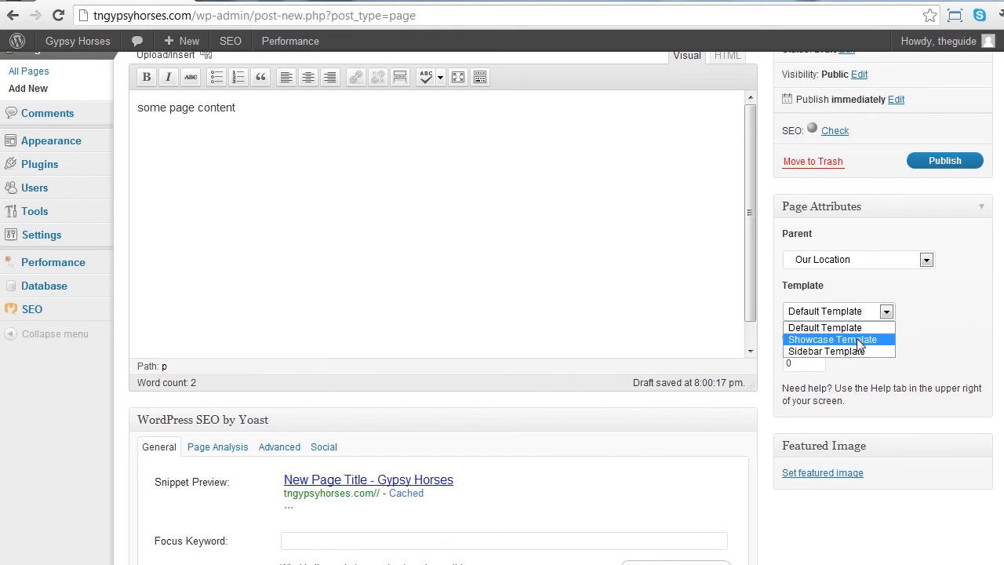
{"action": "left_click", "coordinate": [860, 335]}
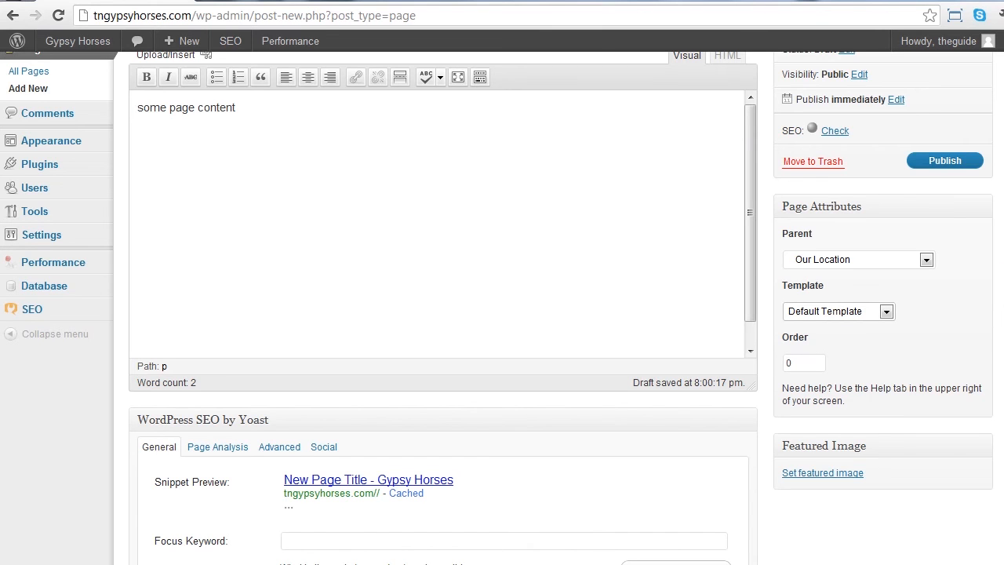
Turn off trackbacks and pingbacks in the new page's discussion settings.
{"action": "scroll", "coordinate": [1000, 271], "scroll_direction": "down", "scroll_amount": 3}
{"action": "scroll", "coordinate": [502, 314], "scroll_direction": "down", "scroll_amount": 1}
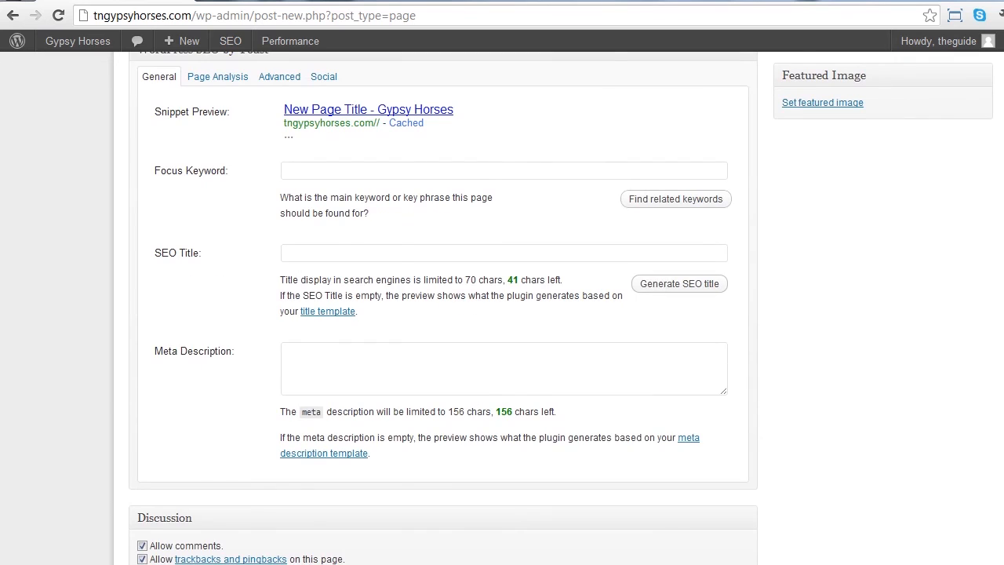
{"action": "scroll", "coordinate": [700, 500], "scroll_direction": "up", "scroll_amount": 2}
{"action": "scroll", "coordinate": [700, 500], "scroll_direction": "down", "scroll_amount": 2}
{"action": "left_click", "coordinate": [141, 558]}
{"action": "scroll", "coordinate": [992, 314], "scroll_direction": "up", "scroll_amount": 4}
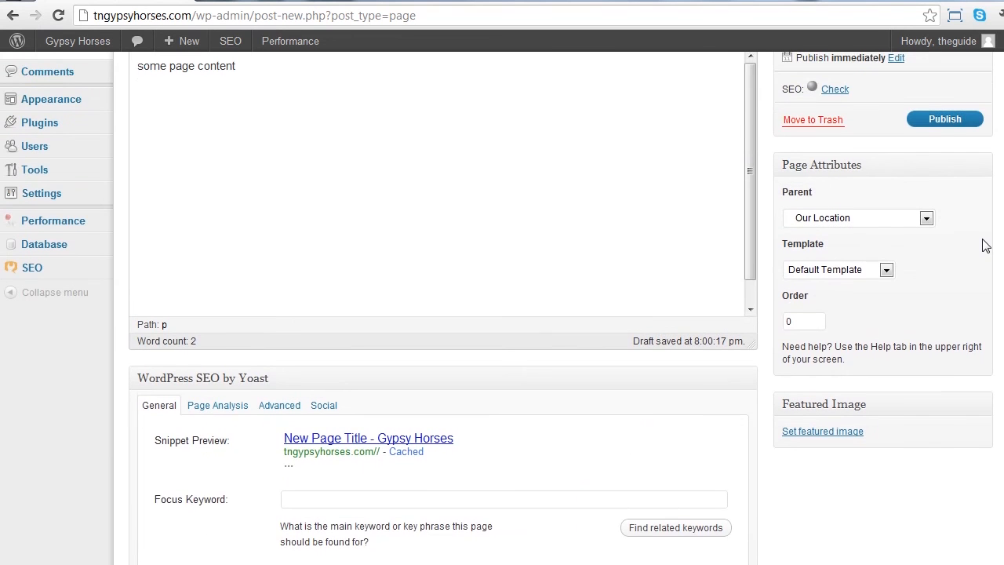
{"action": "scroll", "coordinate": [985, 239], "scroll_direction": "up", "scroll_amount": 1}
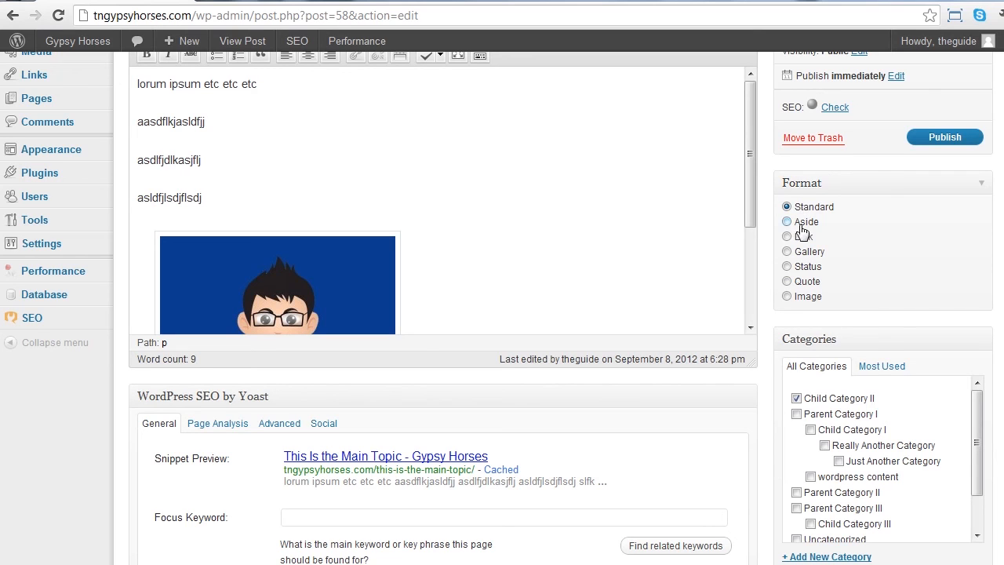
Set the format of the post "This Is the Main Topic" to Status and publish the post.
{"action": "left_click", "coordinate": [787, 267]}
{"action": "left_click", "coordinate": [946, 138]}
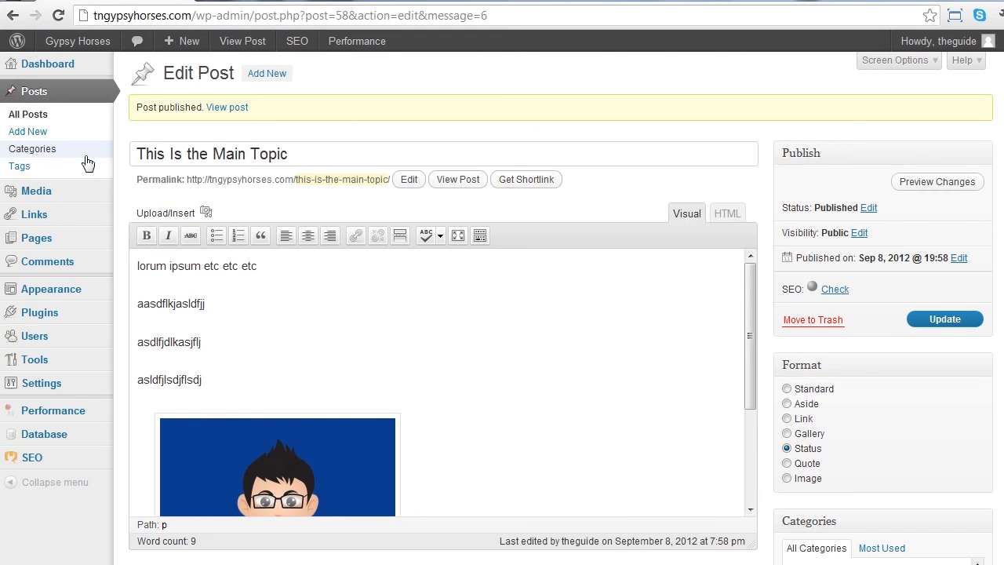
Open the public archive of Child Category II from the category list and examine how the Status post displays compared with the other posts.
{"action": "left_click", "coordinate": [85, 157]}
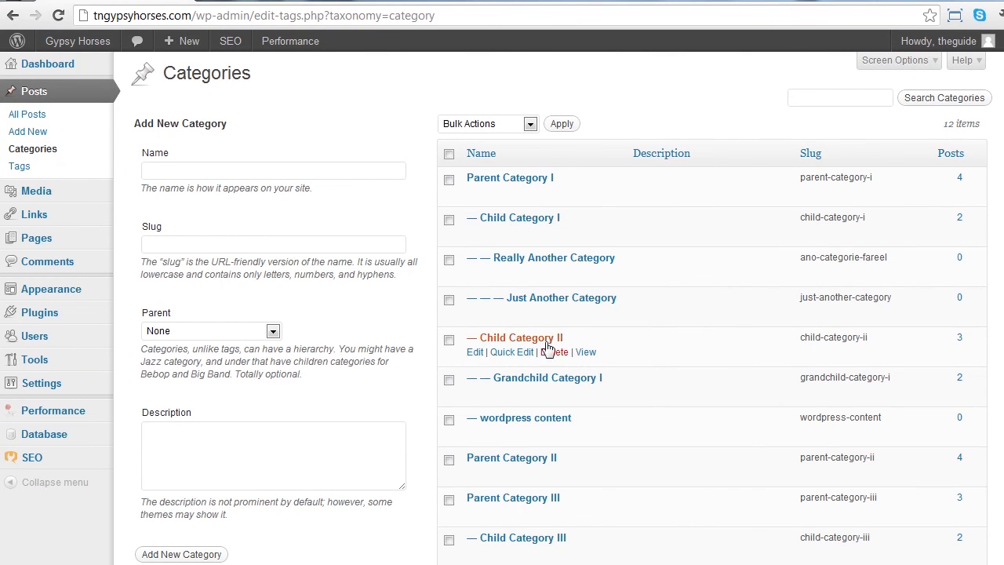
{"action": "left_click", "coordinate": [589, 353]}
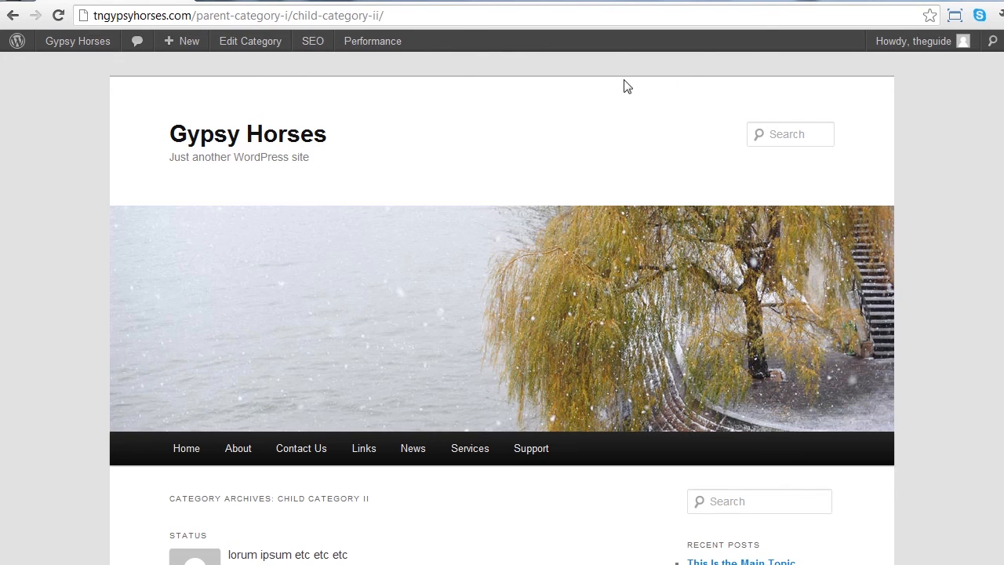
{"action": "scroll", "coordinate": [501, 307], "scroll_direction": "down", "scroll_amount": 5}
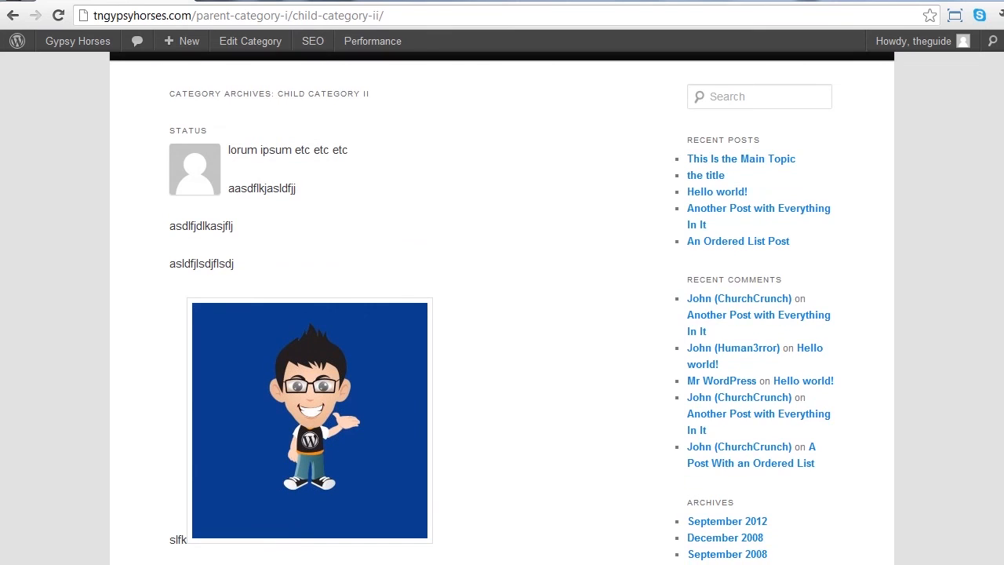
{"action": "scroll", "coordinate": [502, 308], "scroll_direction": "down", "scroll_amount": 1}
{"action": "scroll", "coordinate": [502, 308], "scroll_direction": "down", "scroll_amount": 4}
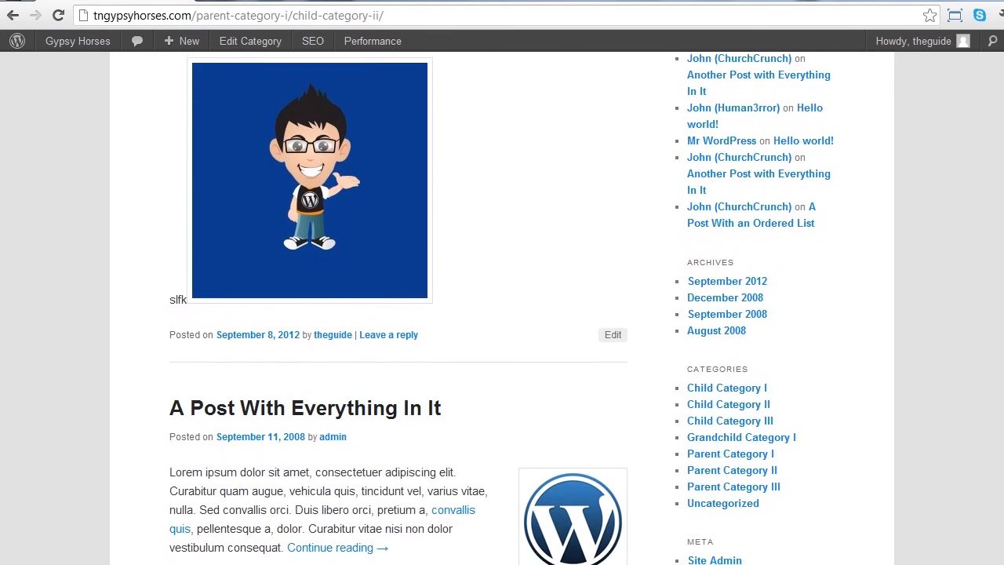
{"action": "scroll", "coordinate": [501, 307], "scroll_direction": "down", "scroll_amount": 1}
{"action": "scroll", "coordinate": [501, 307], "scroll_direction": "up", "scroll_amount": 5}
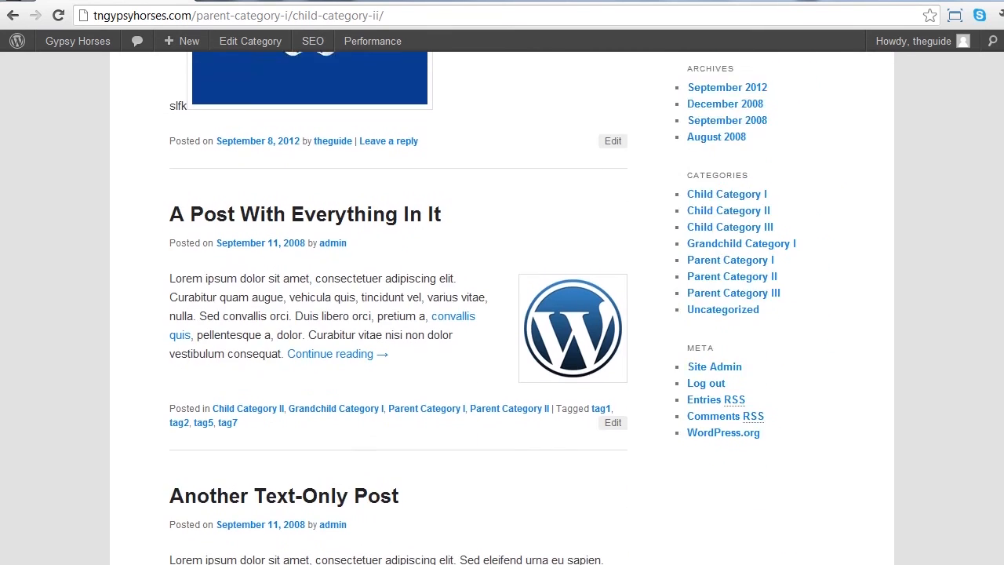
{"action": "scroll", "coordinate": [501, 307], "scroll_direction": "up", "scroll_amount": 1}
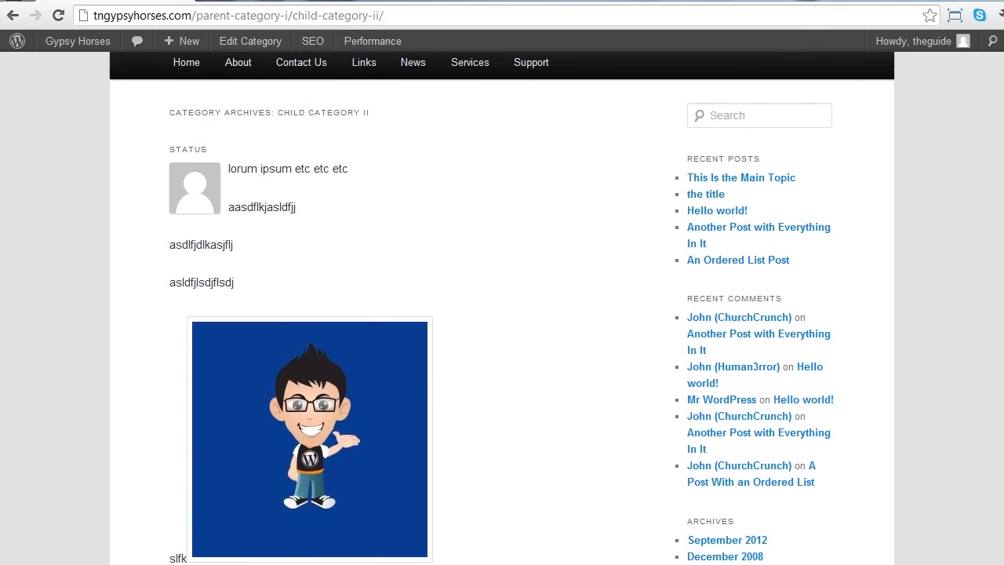
{"action": "scroll", "coordinate": [502, 308], "scroll_direction": "down", "scroll_amount": 5}
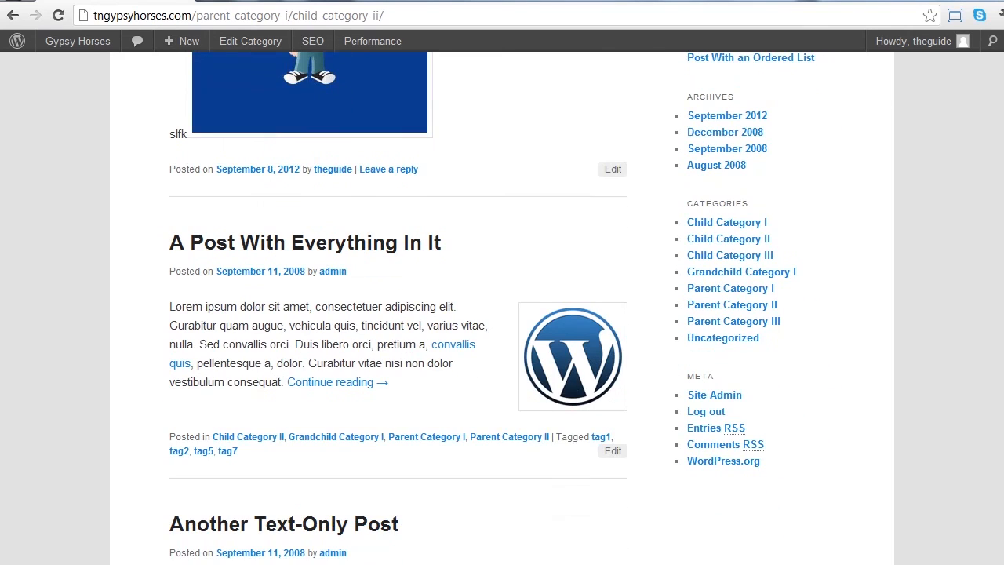
{"action": "scroll", "coordinate": [502, 308], "scroll_direction": "down", "scroll_amount": 1}
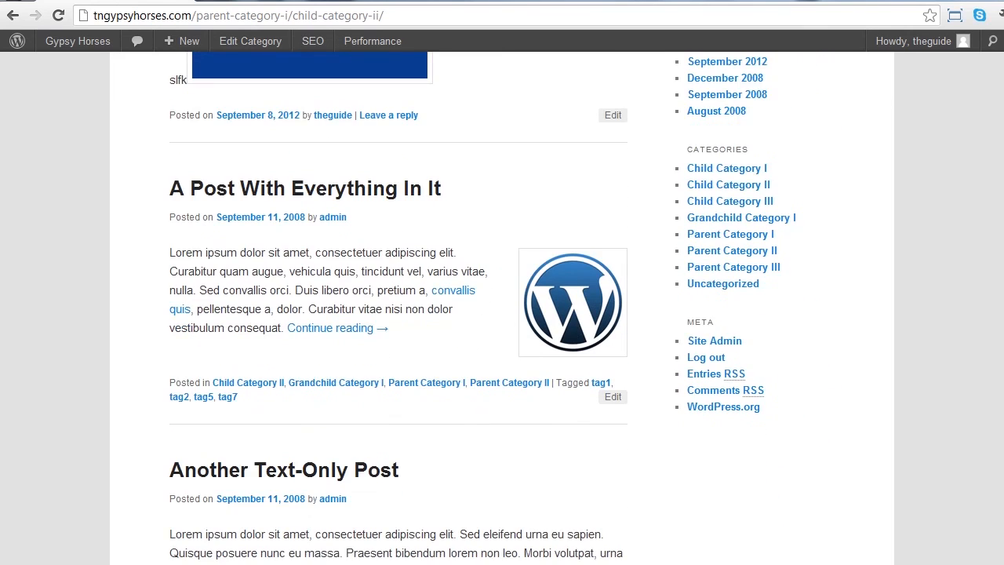
{"action": "scroll", "coordinate": [502, 307], "scroll_direction": "down", "scroll_amount": 2}
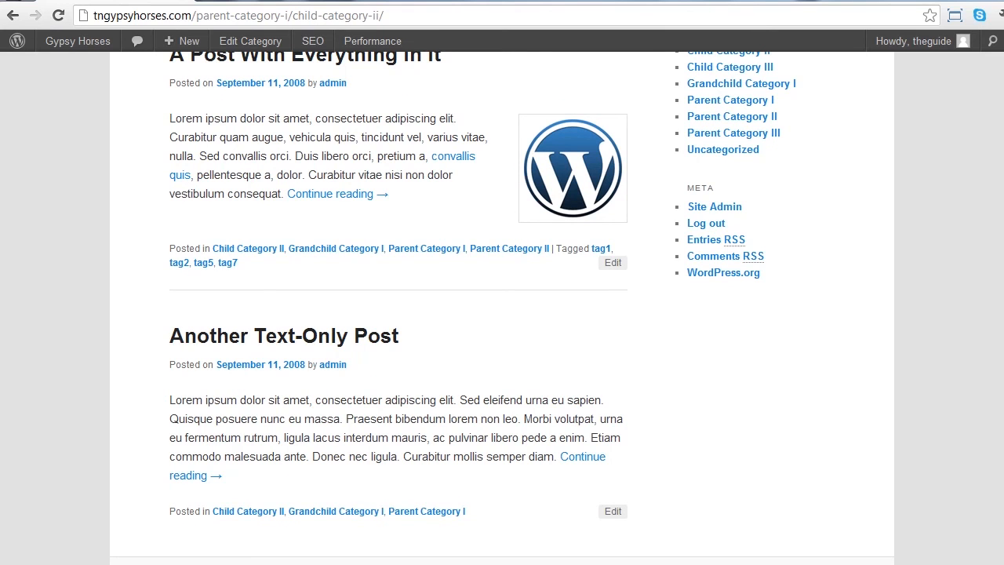
{"action": "scroll", "coordinate": [502, 307], "scroll_direction": "up", "scroll_amount": 1}
Return to the edit screen of the post "This Is the Main Topic".
{"action": "left_click", "coordinate": [12, 15]}
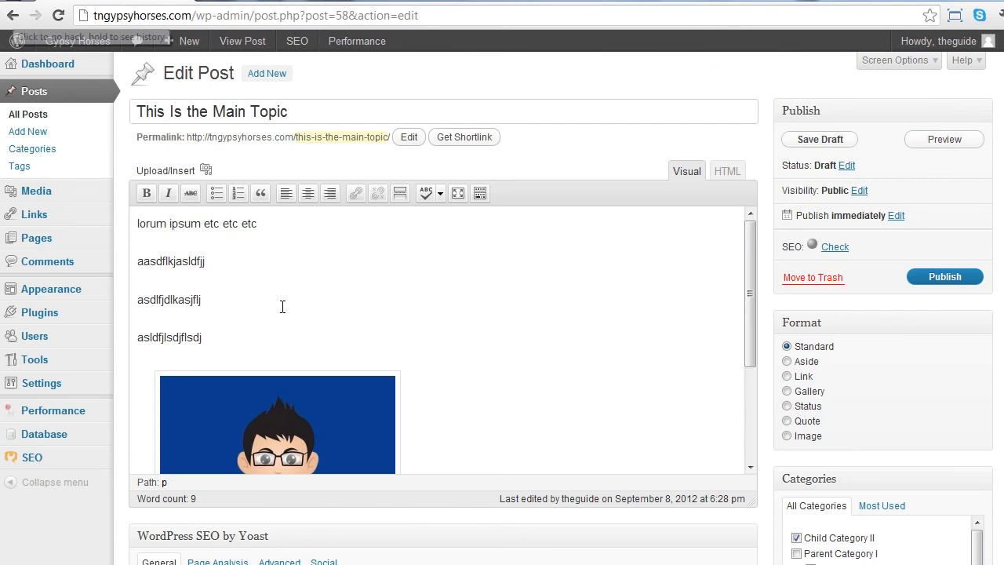